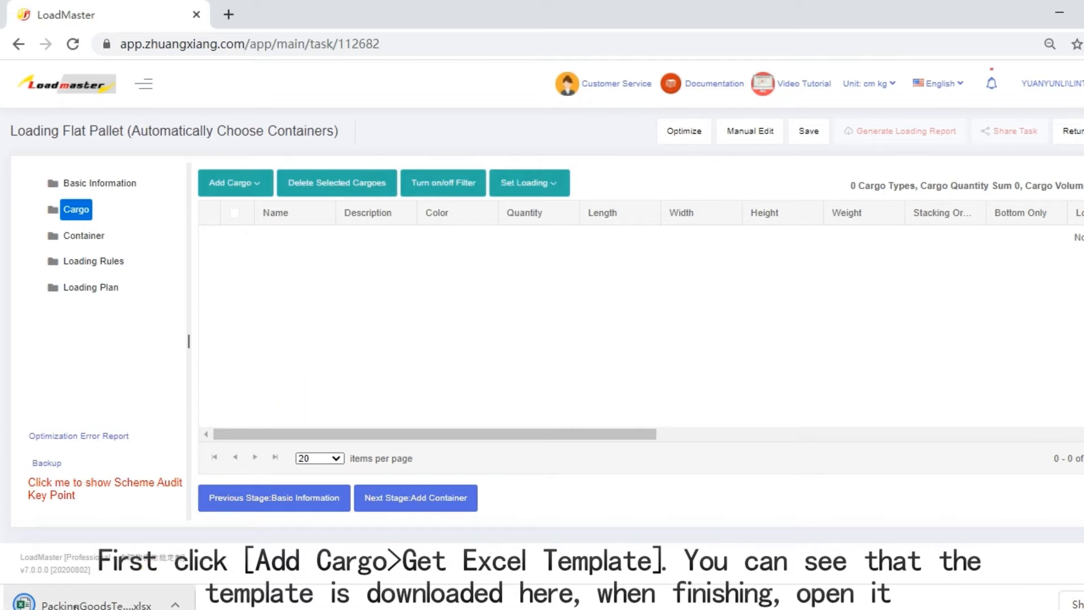
Open the downloaded PackingGoodsTemplate (10) workbook for editing and save it as an .xlsx file in the desktop (桌面) folder
left_click(75, 605)
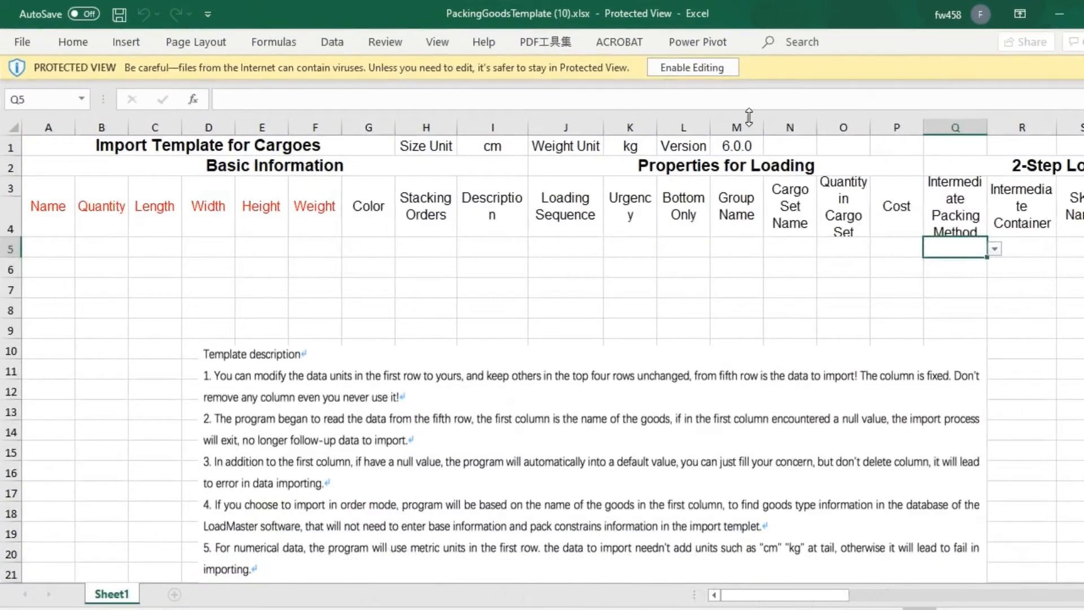
left_click(696, 68)
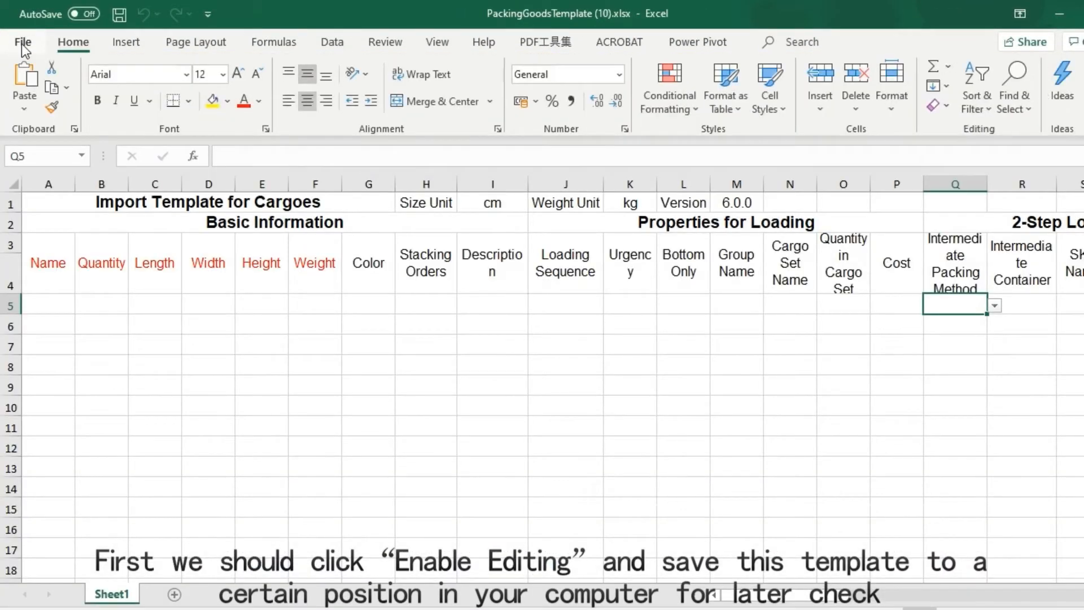
left_click(22, 42)
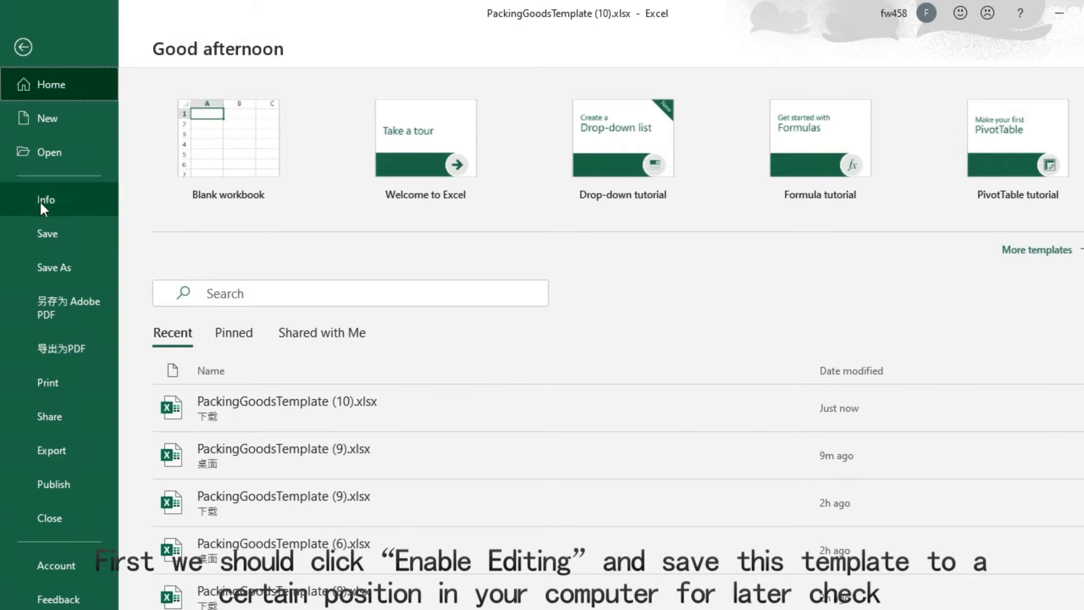
left_click(43, 265)
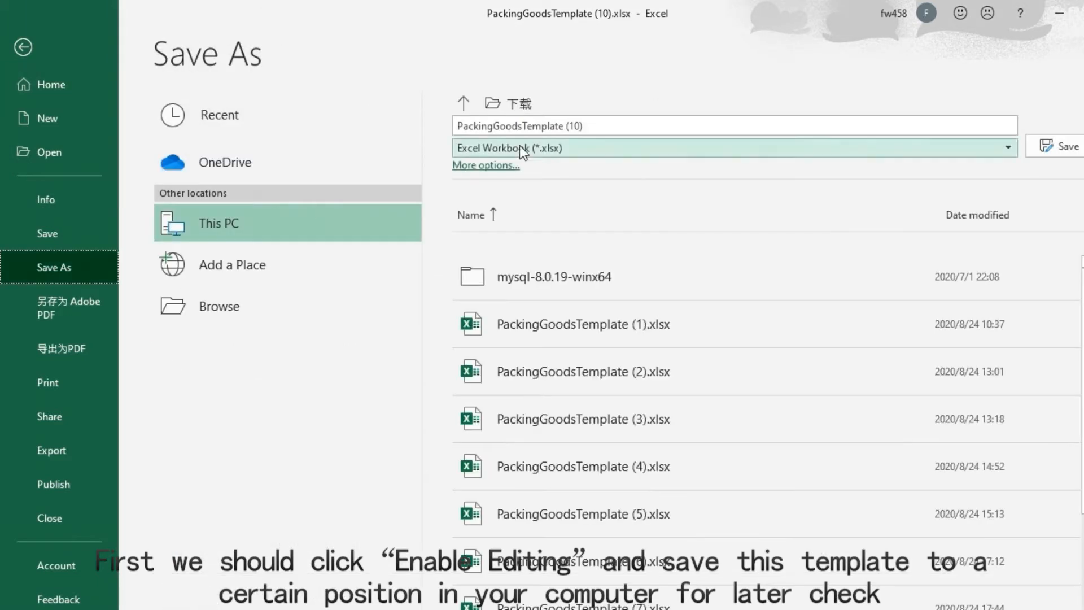
left_click(463, 103)
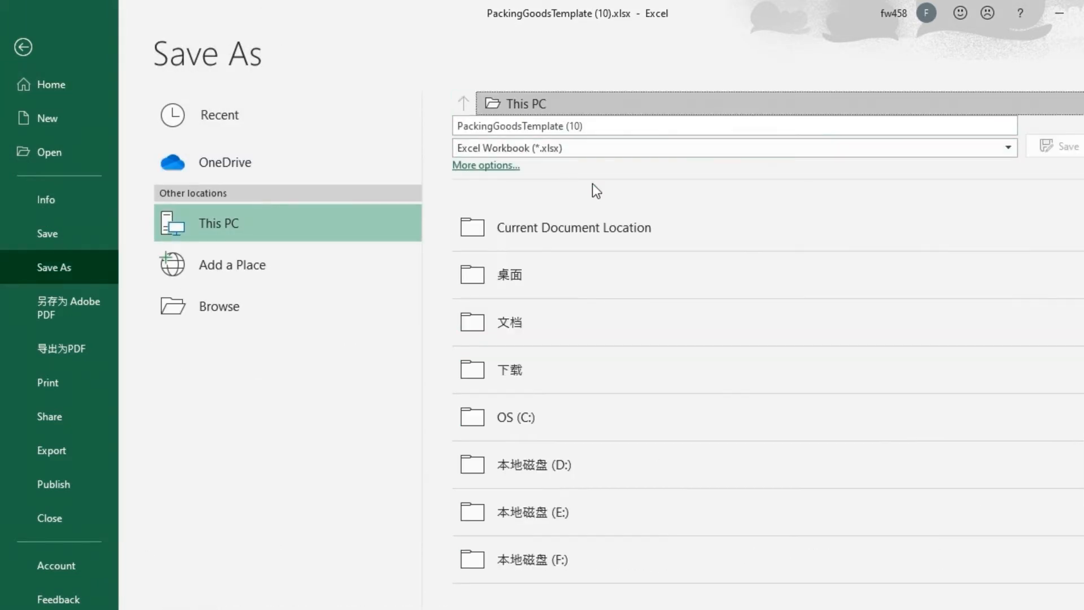
left_click(515, 271)
left_click(1054, 146)
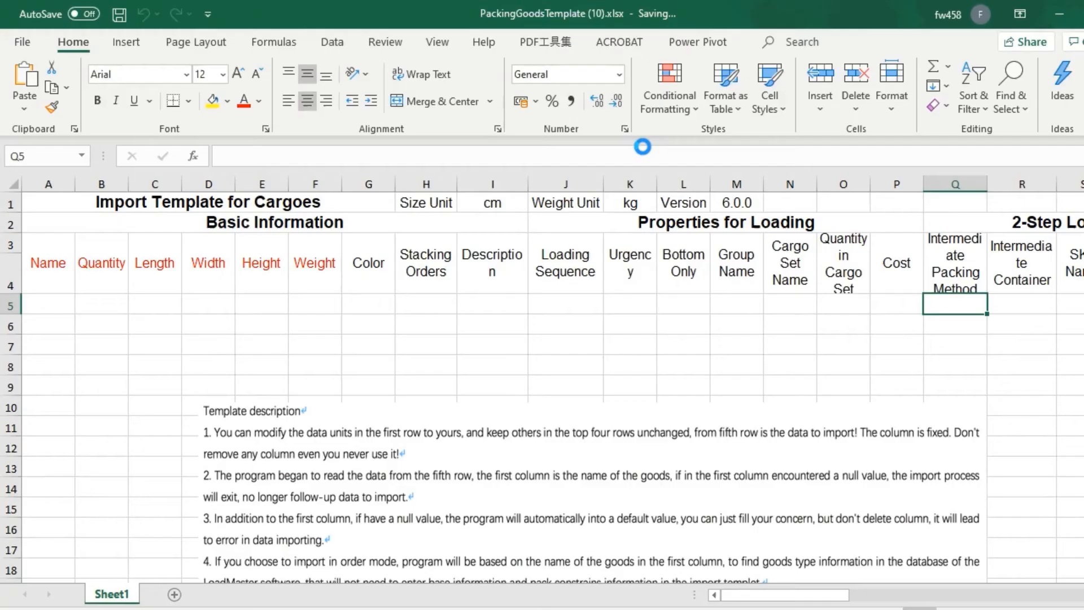
Delete the template description picture from below the import table
scroll(288, 390, "down", 2)
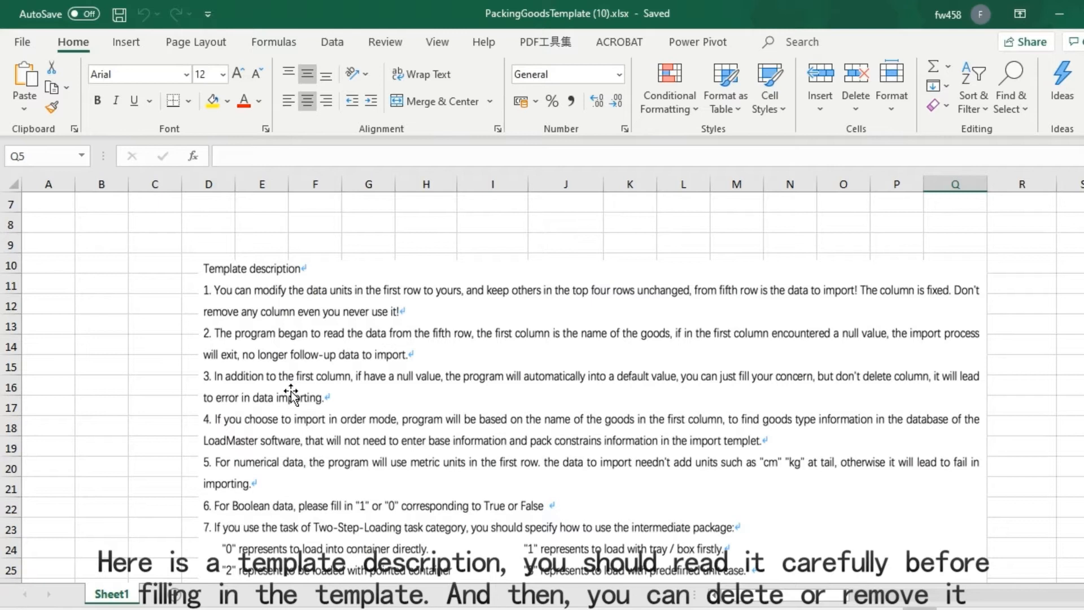
left_click(382, 422)
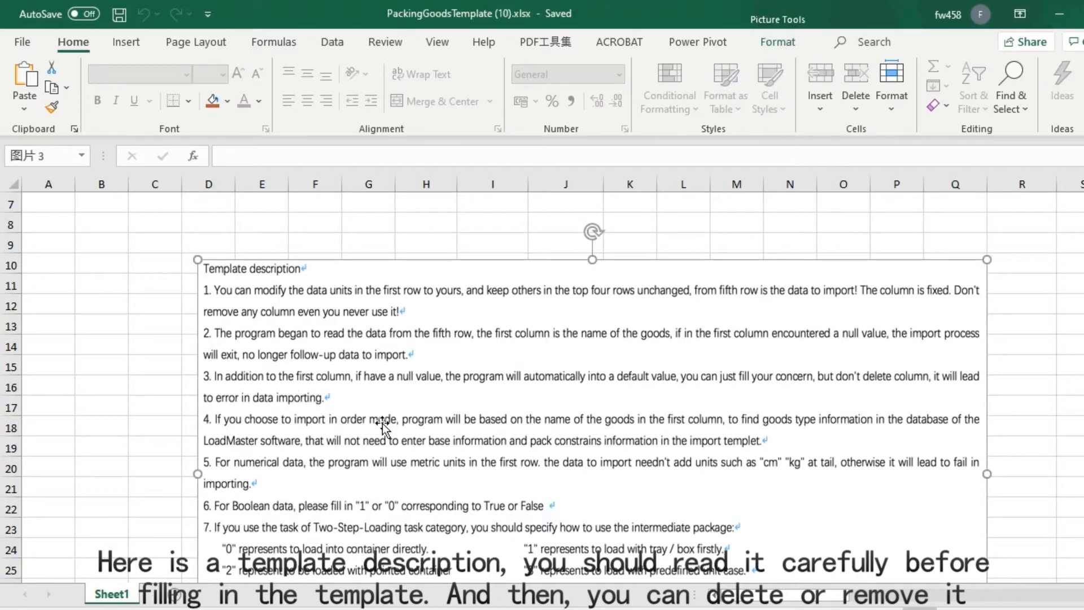
key("Delete")
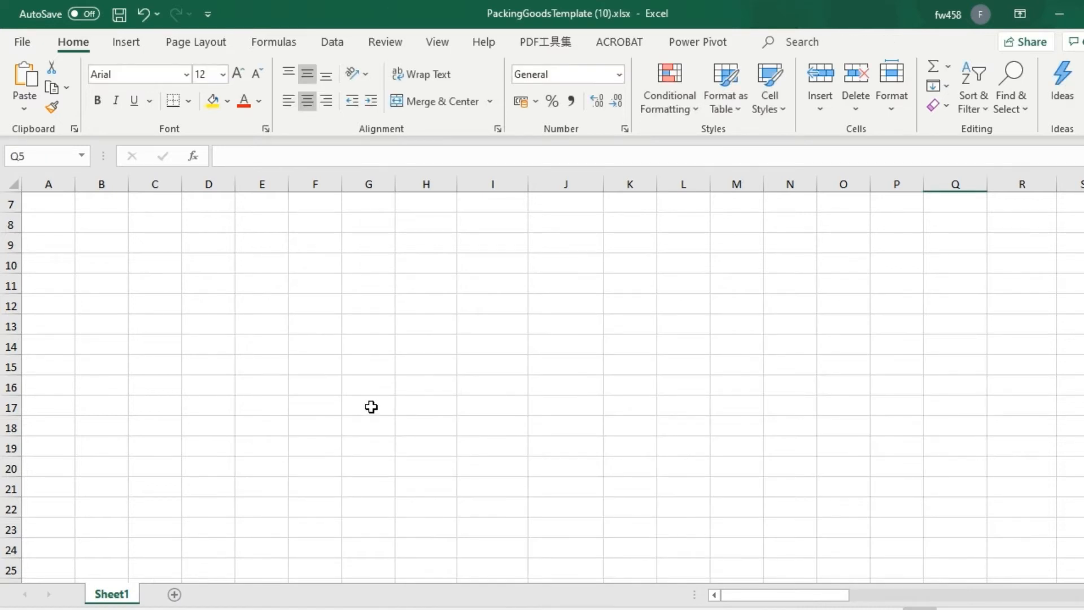
Paste the copied name, quantity, length, width and height data for cargoes A to D from cell A5, and check the Size Unit and Weight headings
scroll(370, 404, "up", 2)
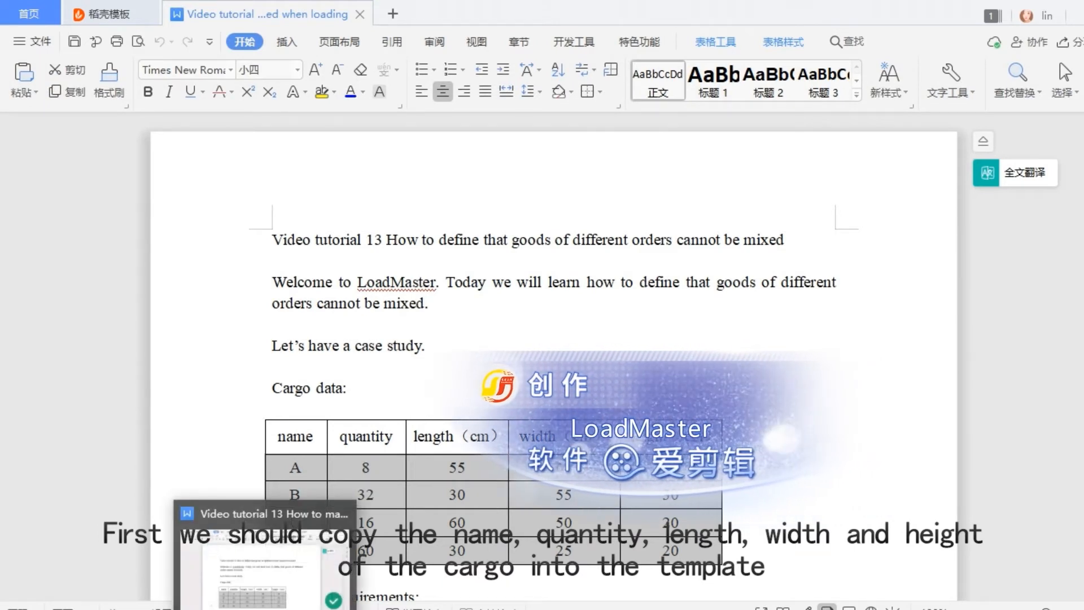
left_click(276, 604)
left_click(43, 311)
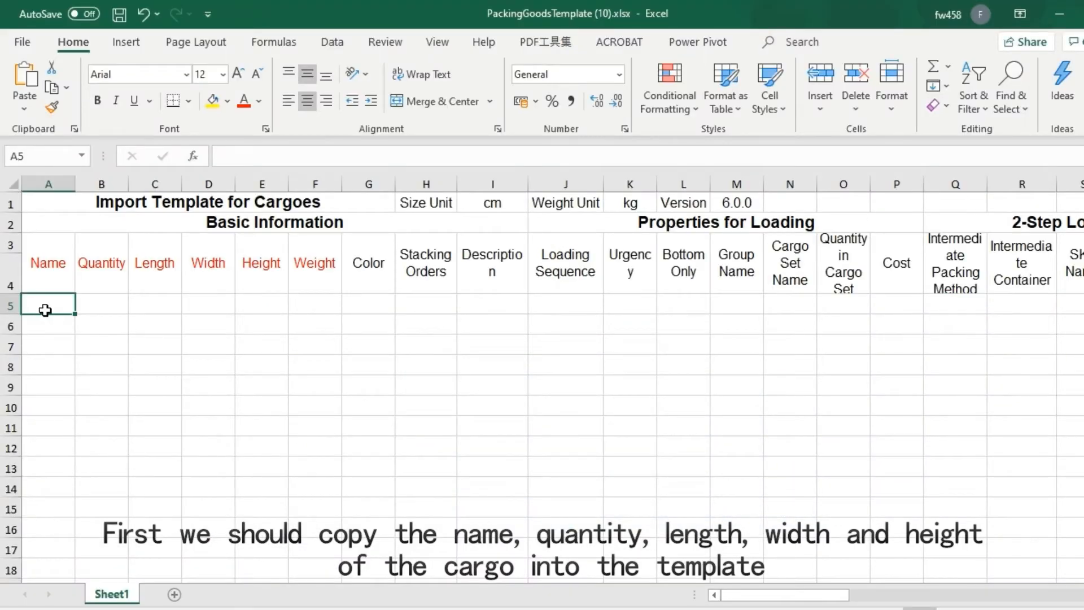
type("A\t8\t55\t60\t30 B\t32\t30\t55\t30 C\t16\t60\t50\t20 D\t60\t30\t25\t20")
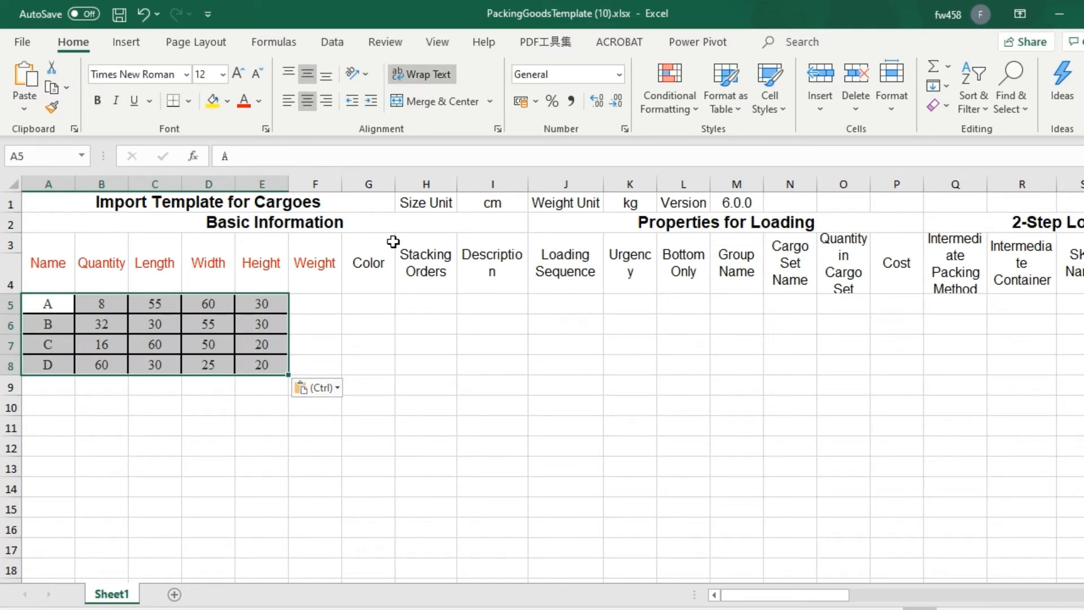
left_click(443, 203)
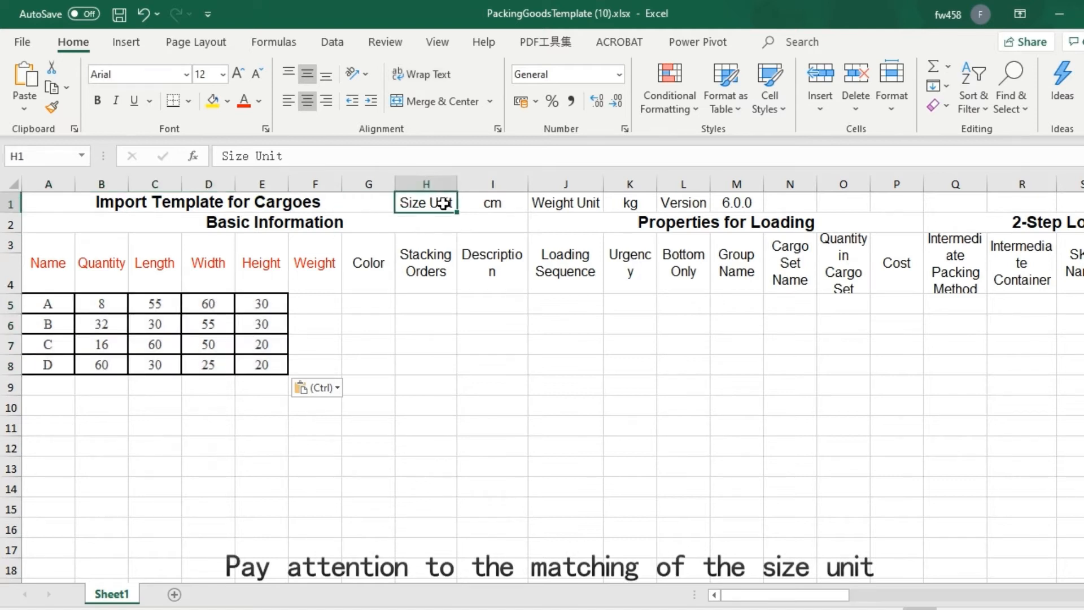
left_click(312, 270)
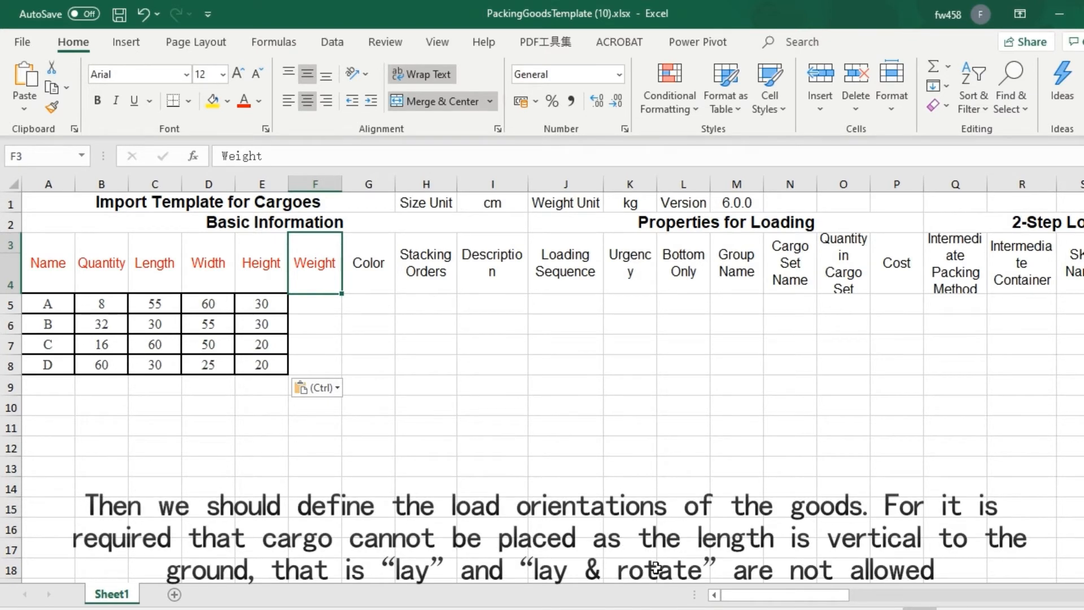
Enter 0 in rows 5 to 8 of the Allow columns under Lay and Lay & Rotate to forbid both orientations
left_click_drag(776, 596, 1072, 608)
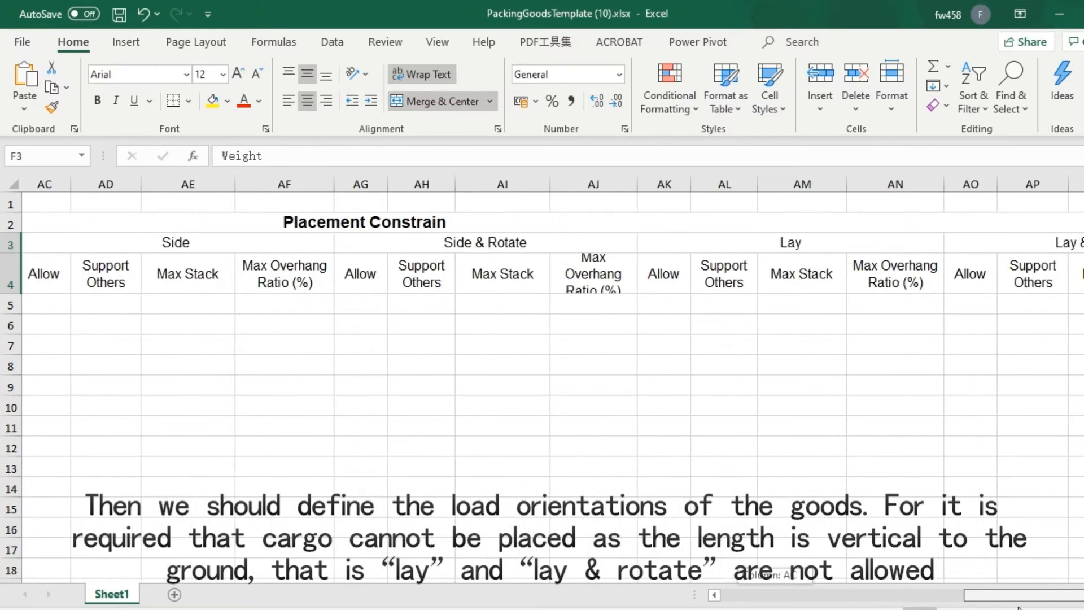
left_click(899, 234)
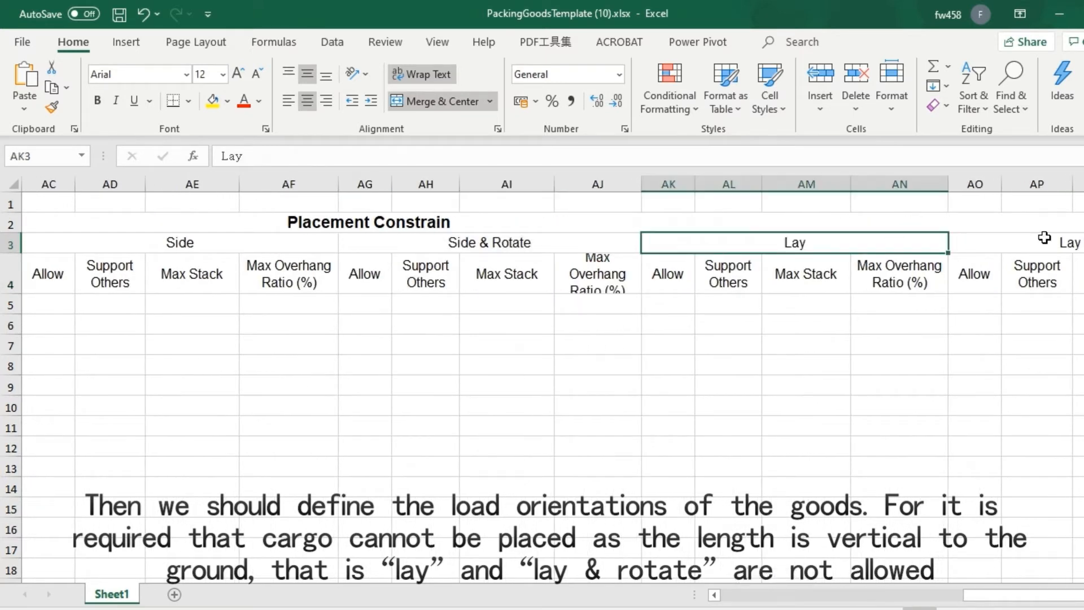
left_click(1045, 238)
left_click(670, 304)
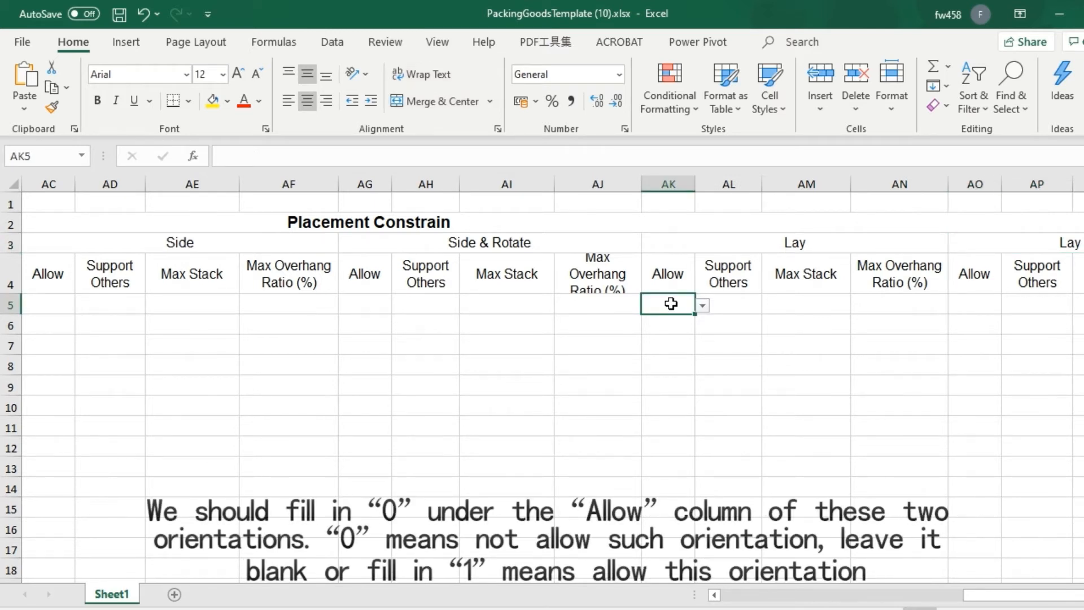
type("0")
key("Return")
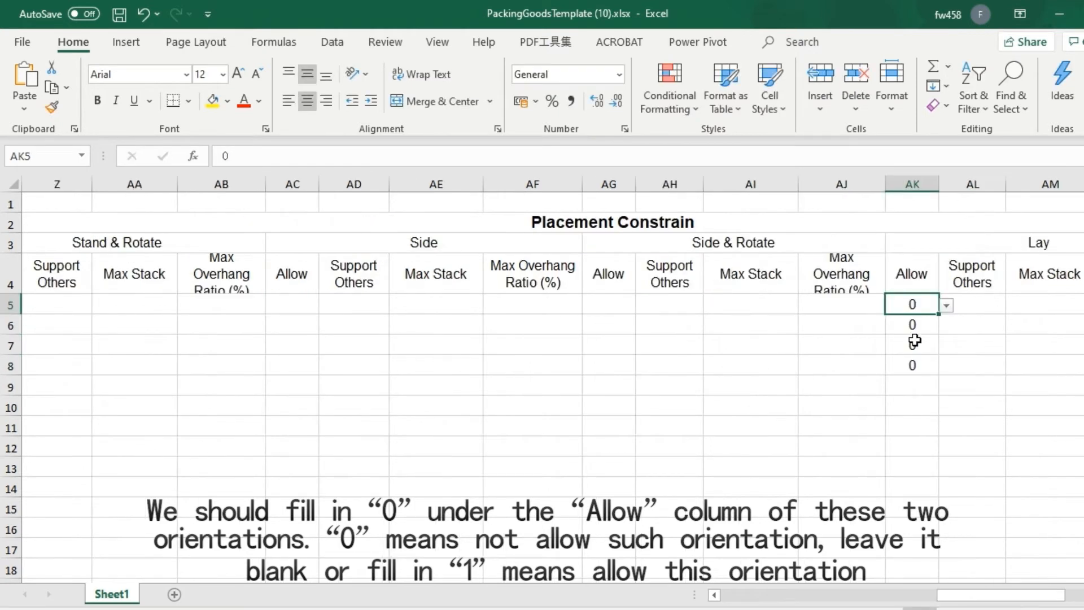
Enter 1 in cell U5, the Allow column under Stand, to permit that orientation for cargo A
left_click_drag(966, 596, 806, 603)
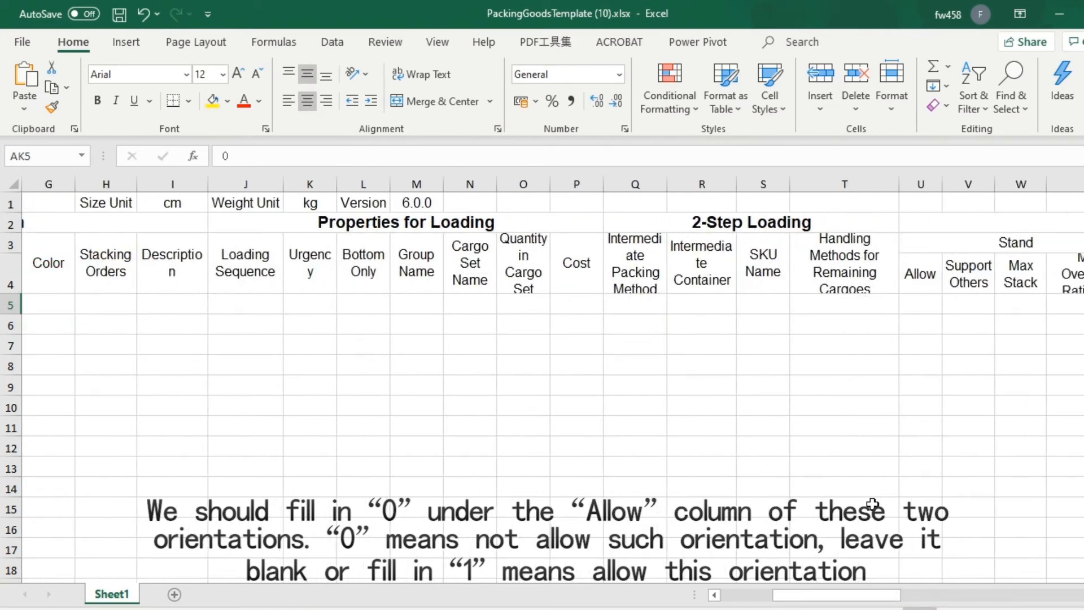
left_click(918, 302)
type("1")
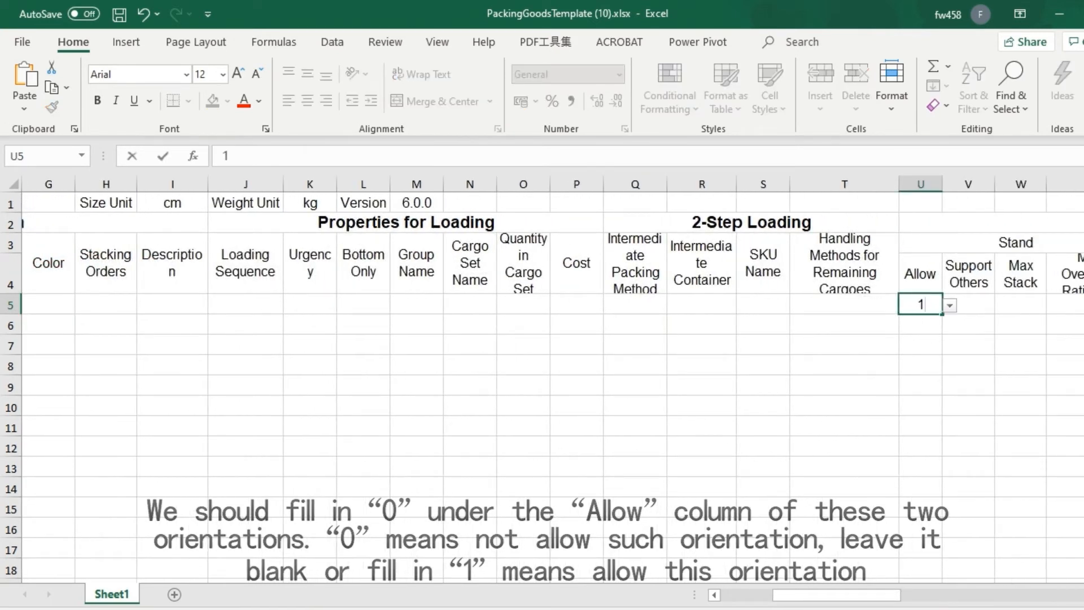
Enter the group names ab, ab, c and d for cargoes A to D and save the workbook
left_click_drag(849, 594, 792, 591)
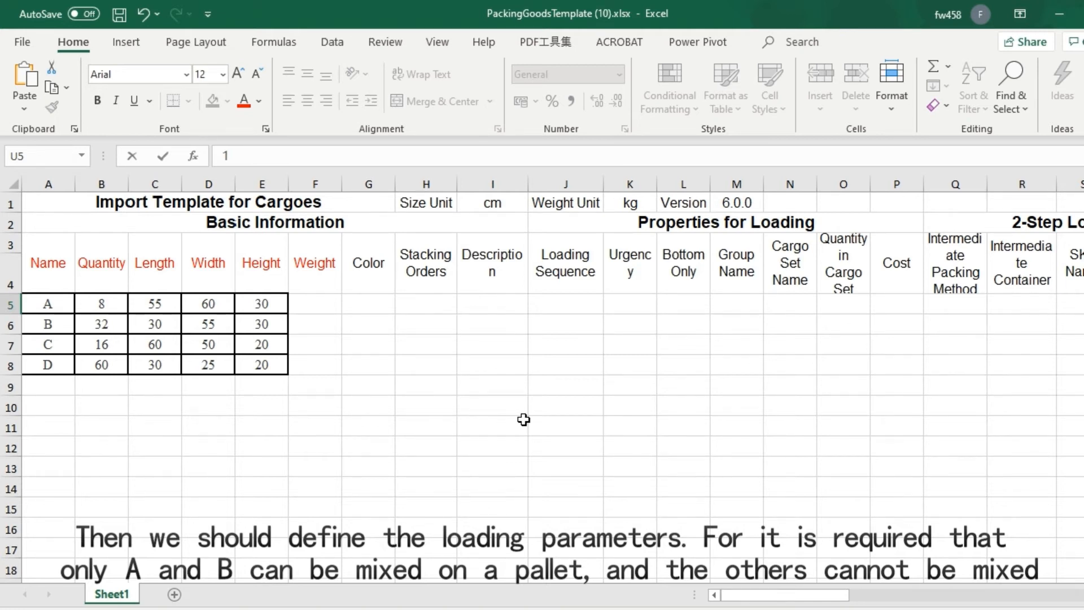
left_click(728, 263)
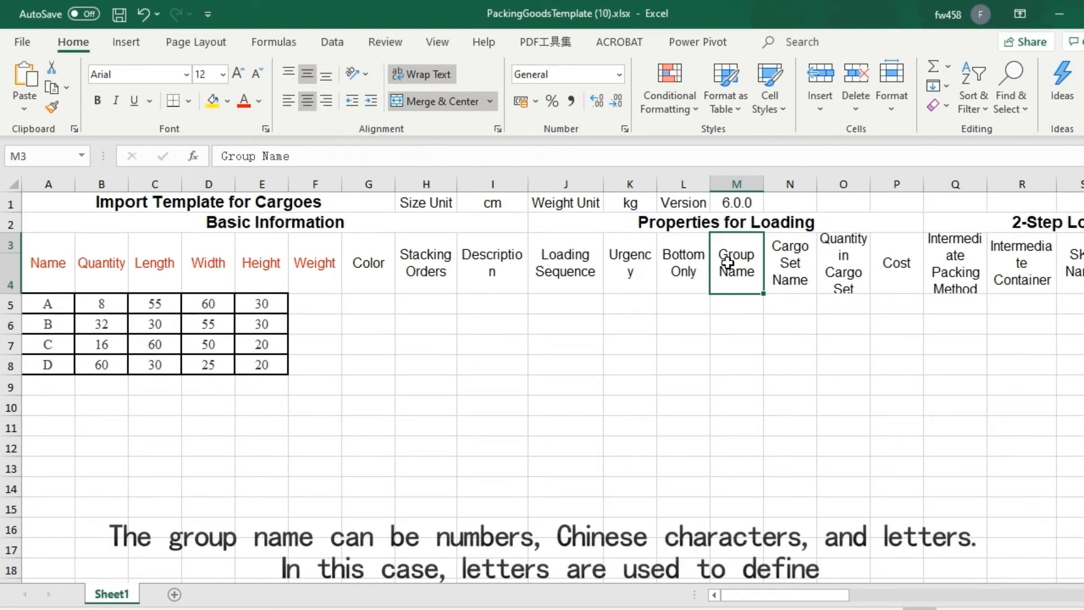
left_click(726, 300)
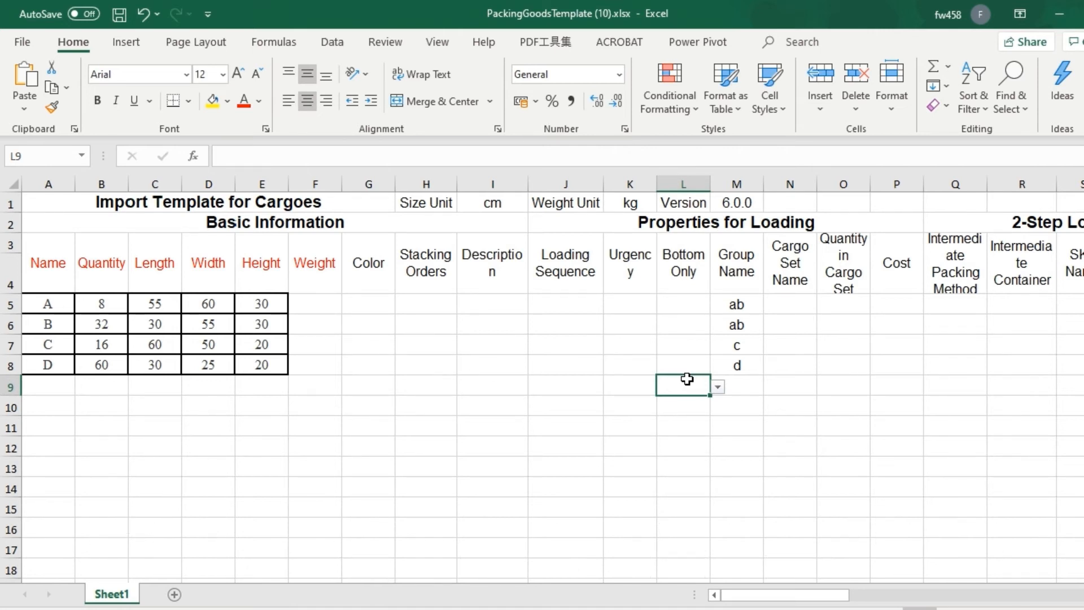
left_click(119, 14)
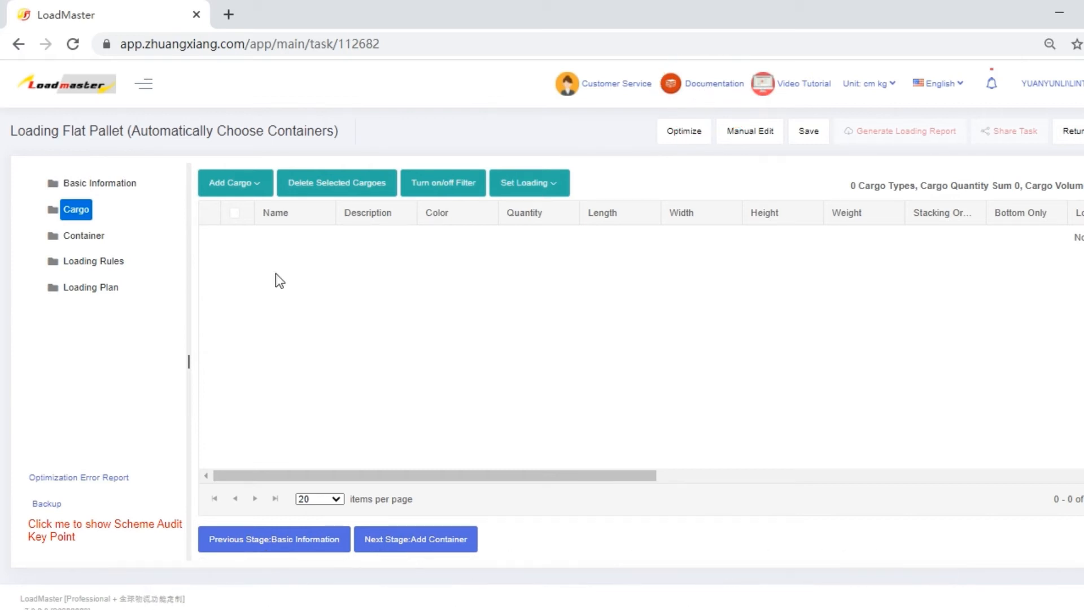
In LoadMaster, add the cargoes to the task by importing the Excel file PackingGoodsTemplate (10).xlsx
left_click(242, 189)
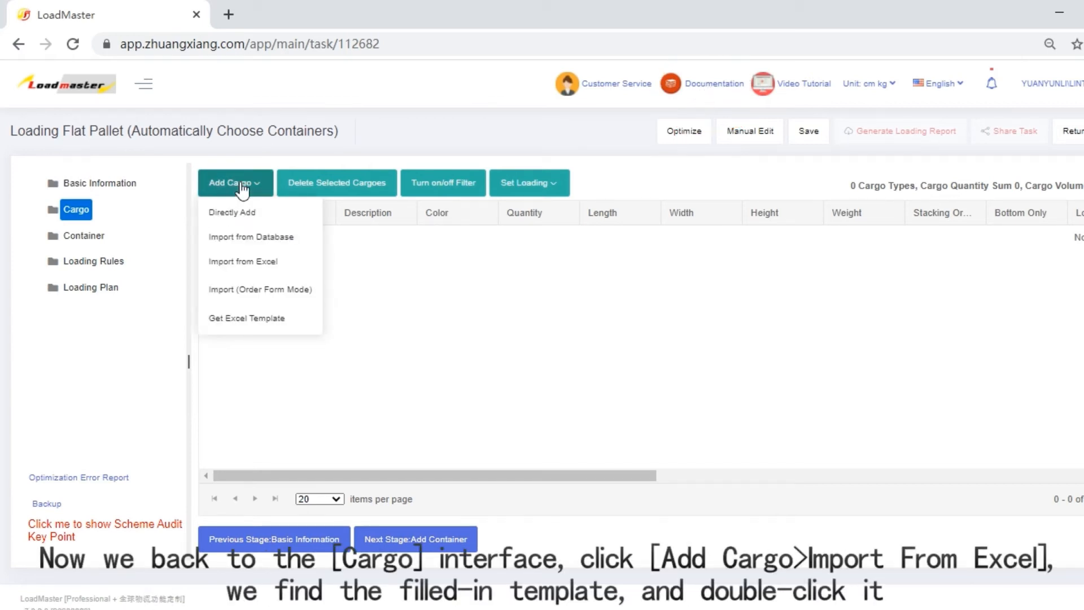
left_click(242, 263)
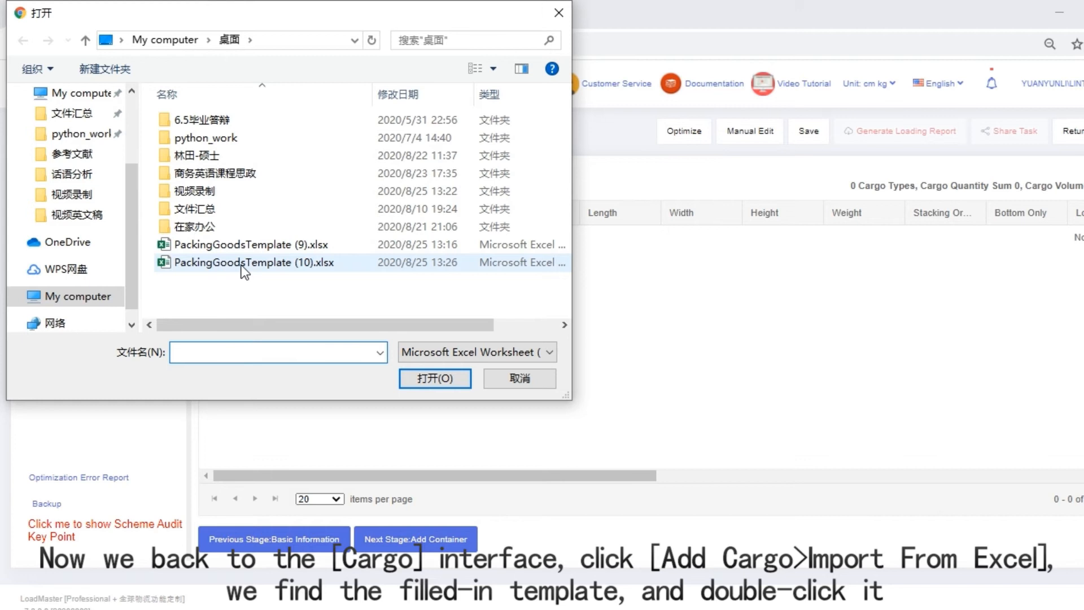
double_click(241, 266)
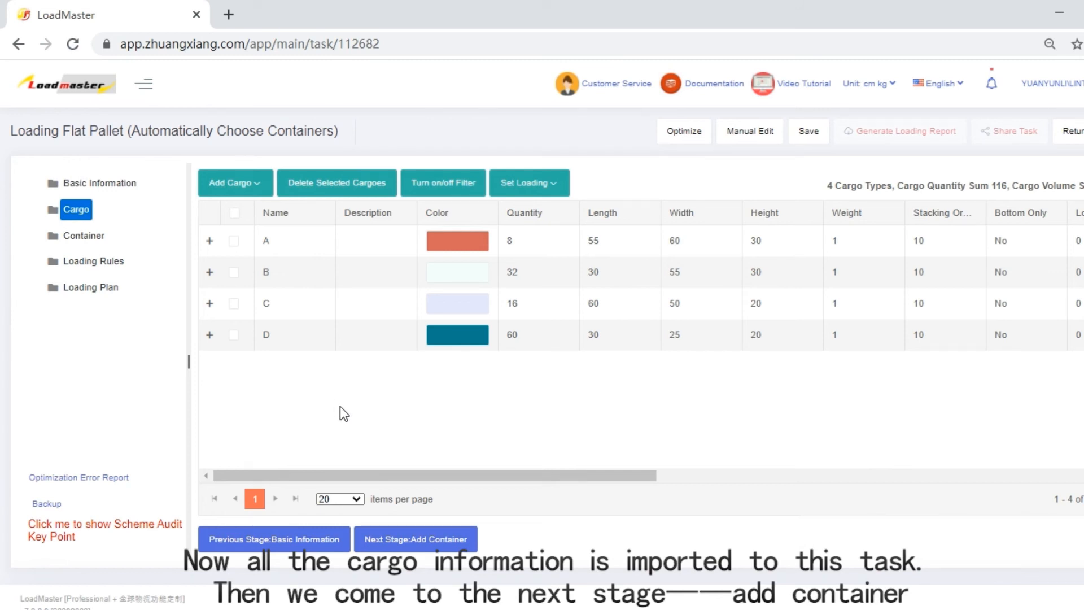
Go to the container stage and import the flat pallets 1100x1100 and 1200*1000 from the database
left_click(448, 544)
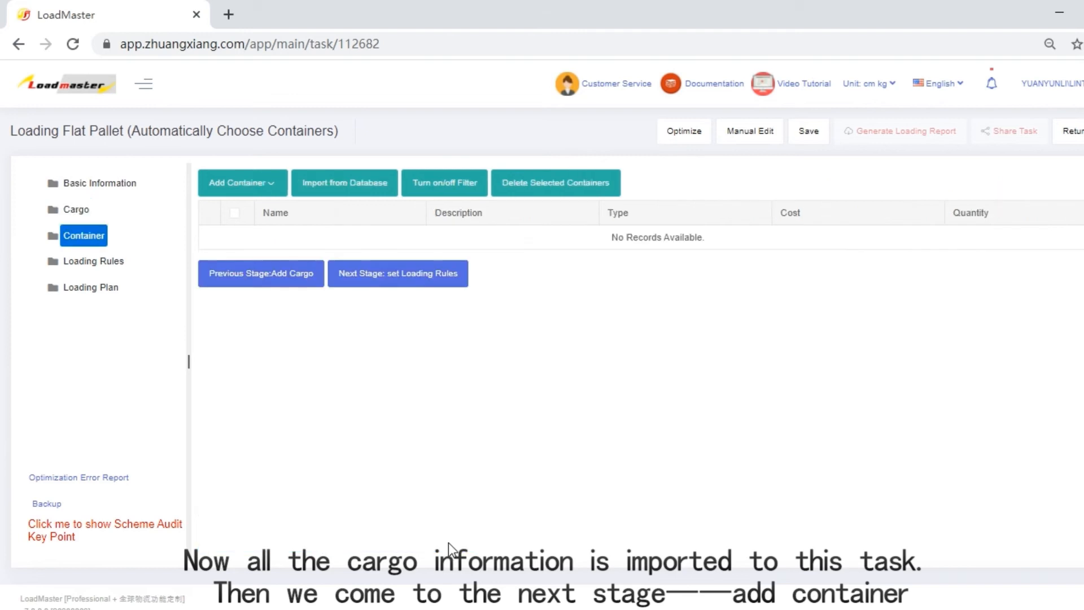
left_click(346, 198)
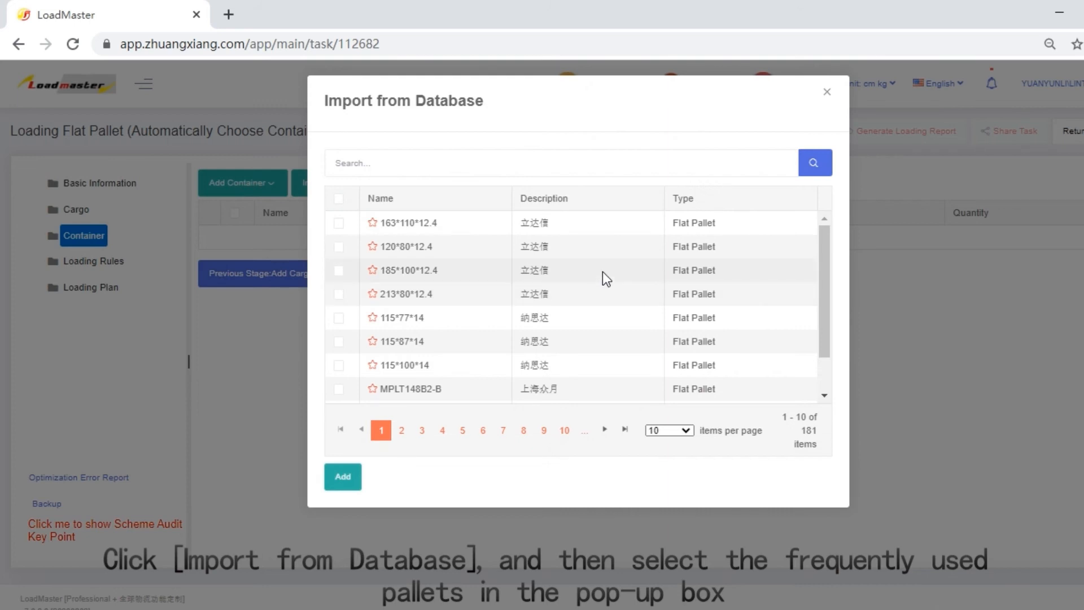
left_click(456, 164)
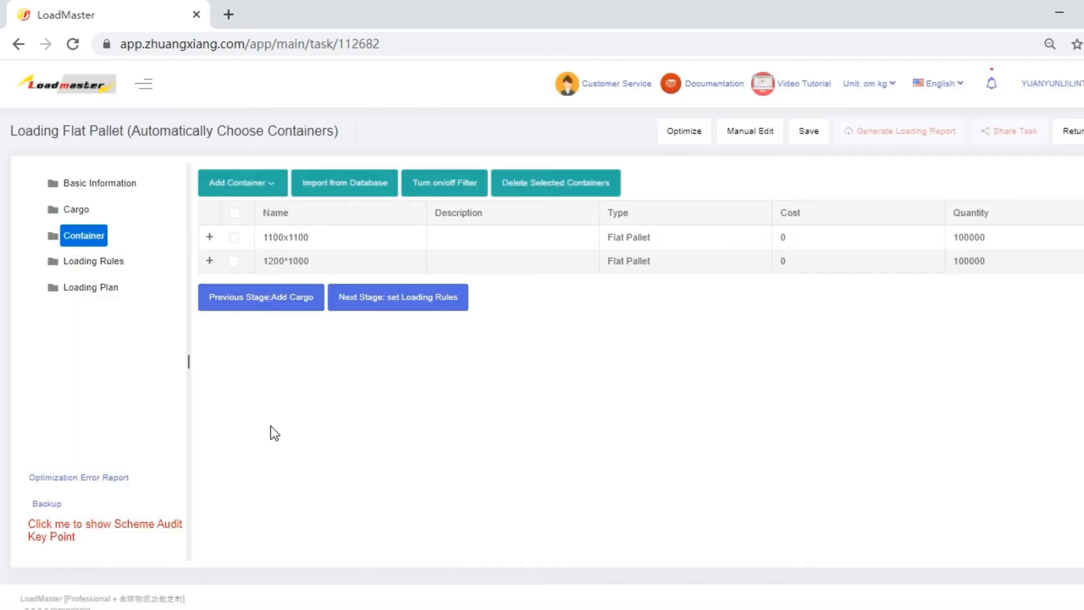
Set the 1100x1100 pallet's maximum load height to 120 cm and its extend length and extend width sizes to 5 cm
left_click(207, 241)
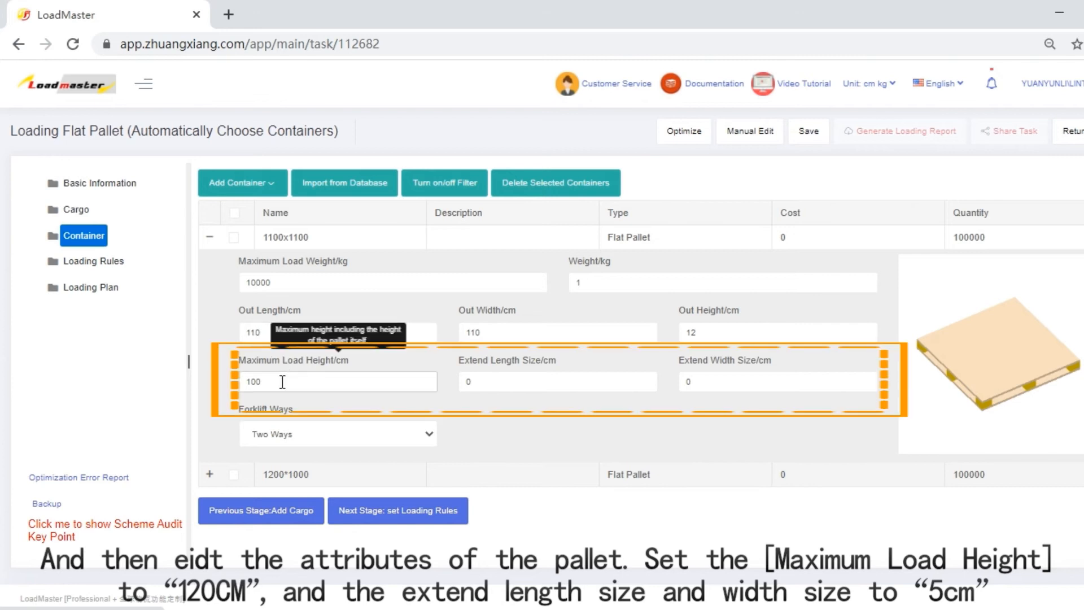
left_click_drag(283, 382, 234, 378)
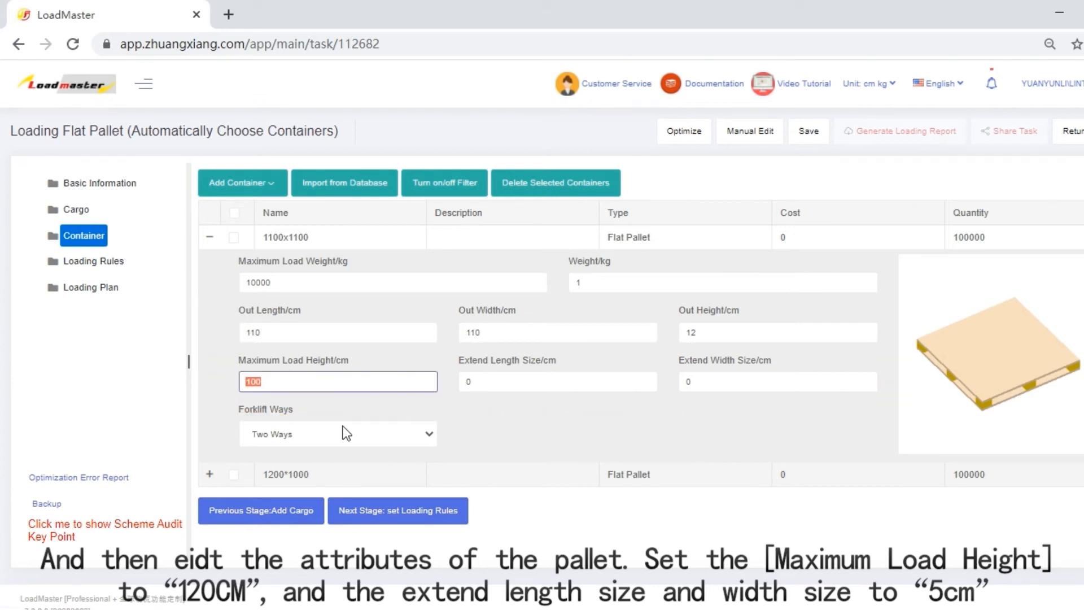
type("1")
left_click(486, 383)
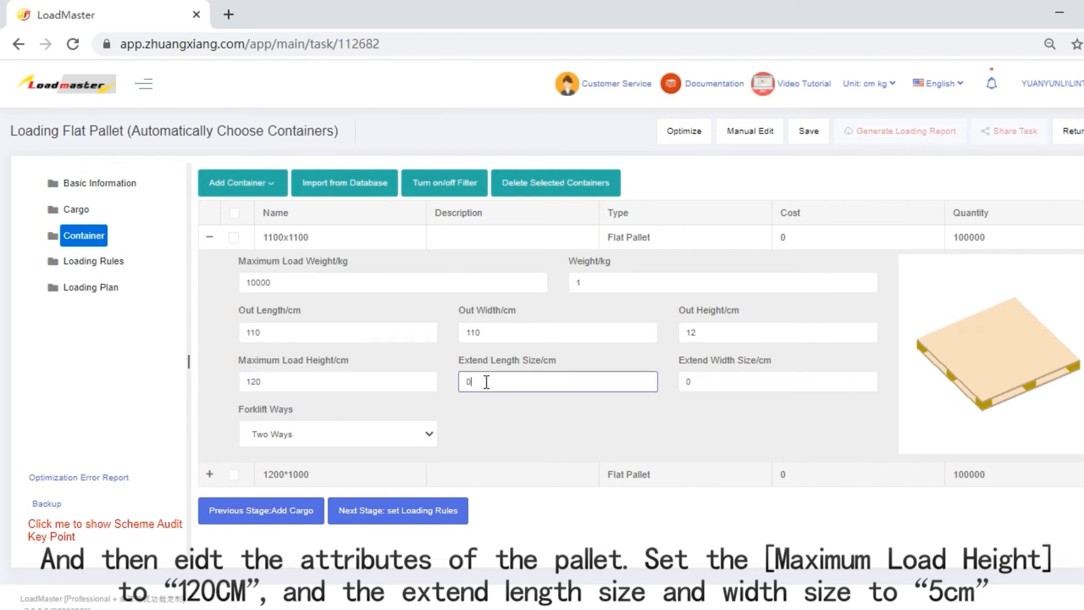
left_click_drag(480, 382, 462, 382)
type("5")
left_click_drag(702, 385, 684, 385)
type("5")
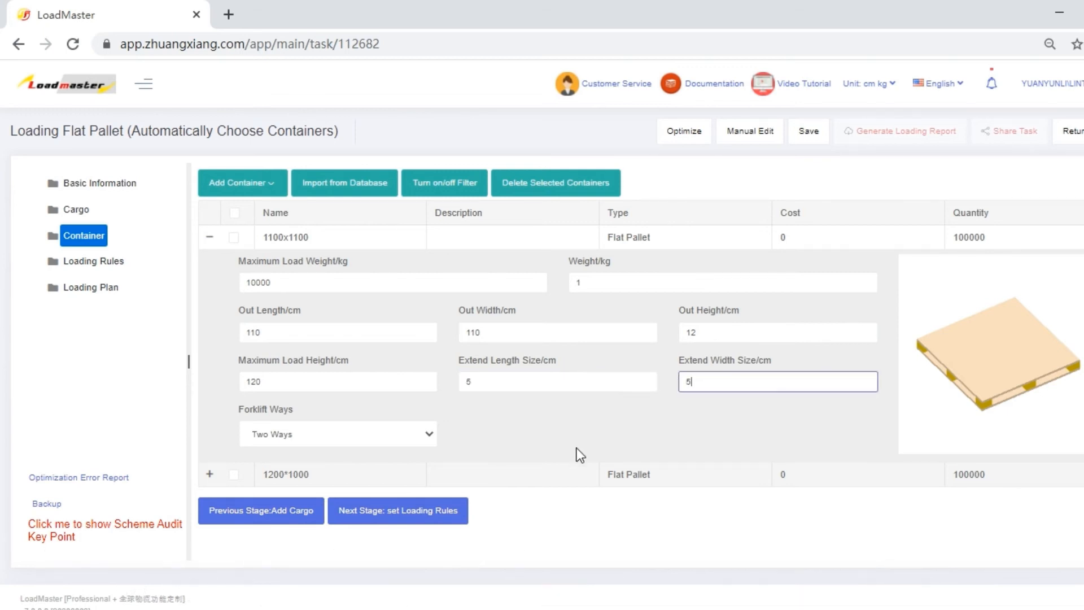
Set the 1200*1000 pallet's maximum load height to 120 cm and its extend length and extend width sizes to 5 cm
left_click(228, 474)
scroll(652, 438, "down", 3)
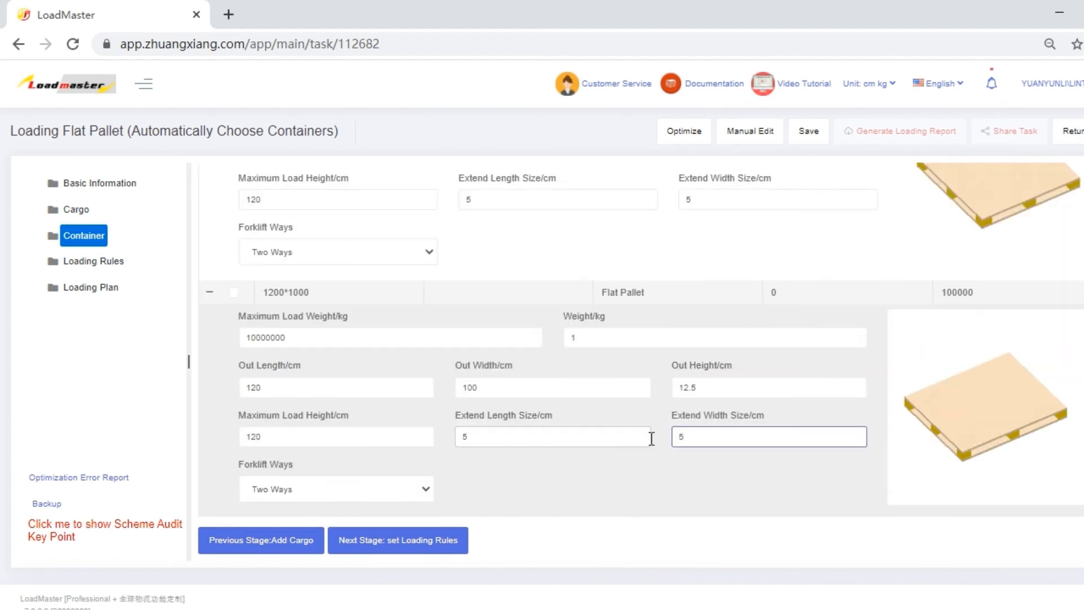
Optimize the task from the loading rules stage and review the cargoes loaded on pallets 2, 3 and 4 of the final loading stage
left_click(369, 542)
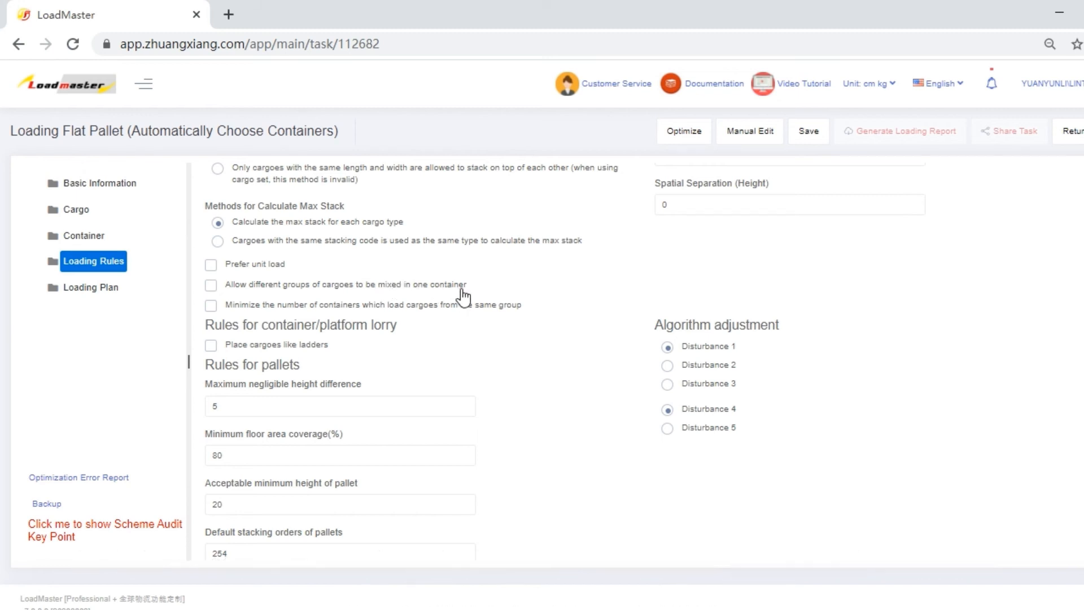
left_click(685, 134)
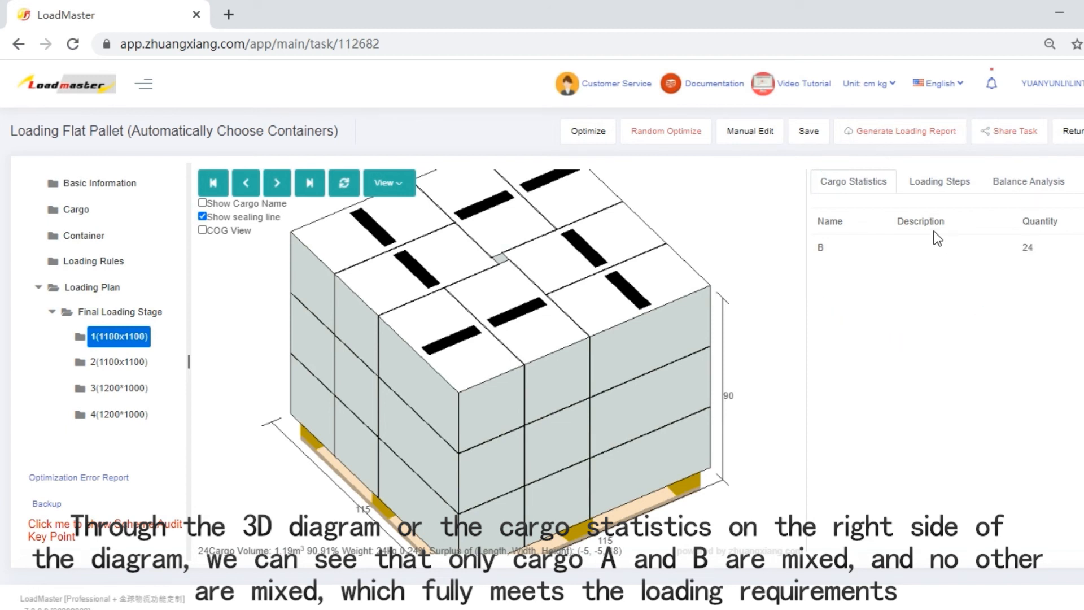
left_click(131, 363)
left_click(133, 390)
left_click(133, 416)
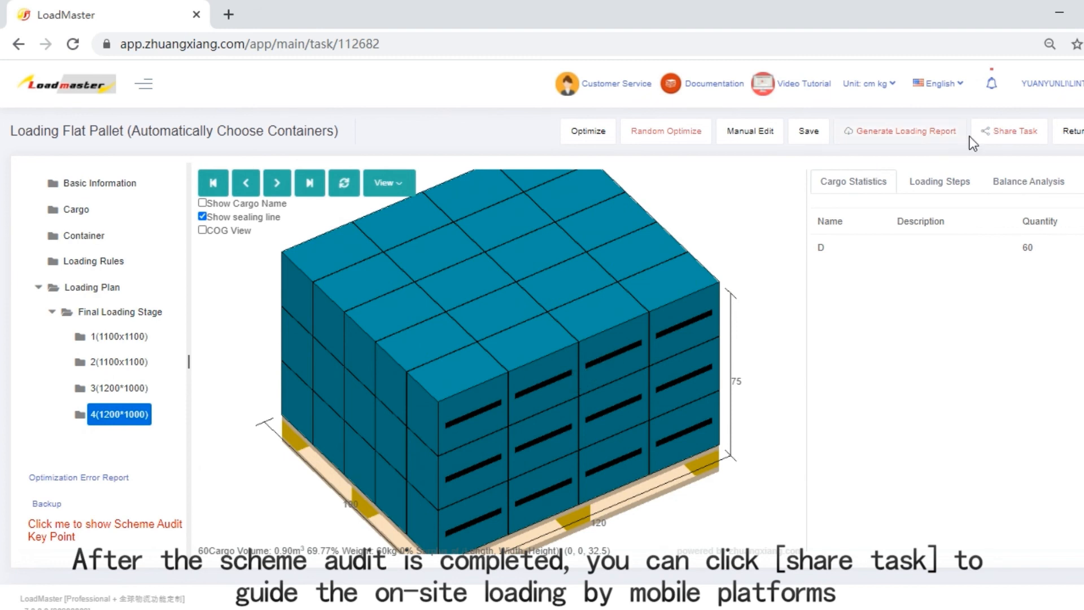
View the task's sharing options and the loading report options, closing each without sending or generating anything
left_click(994, 135)
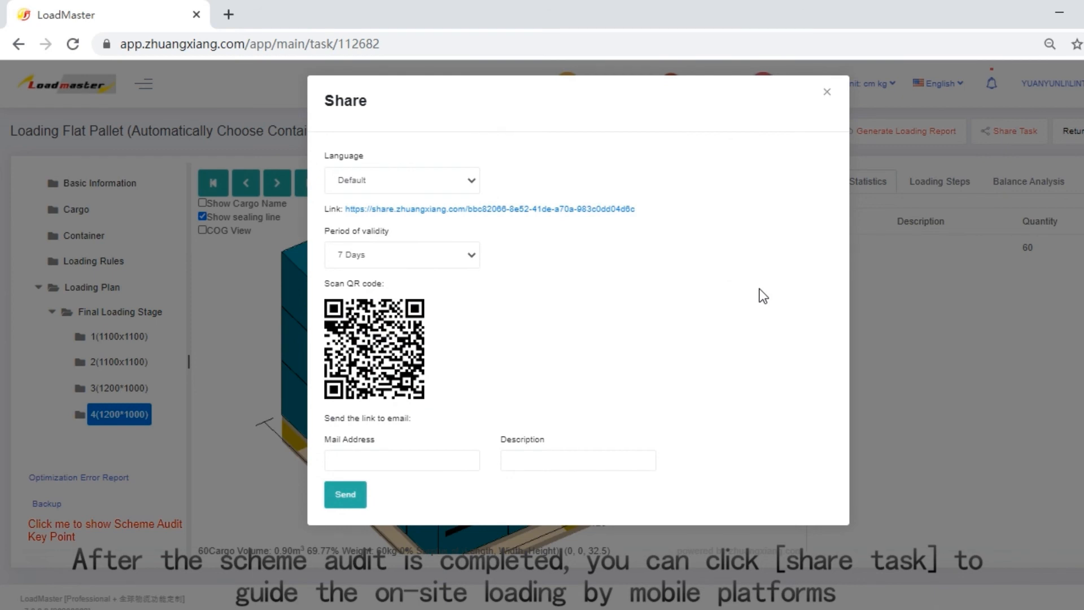
left_click(828, 93)
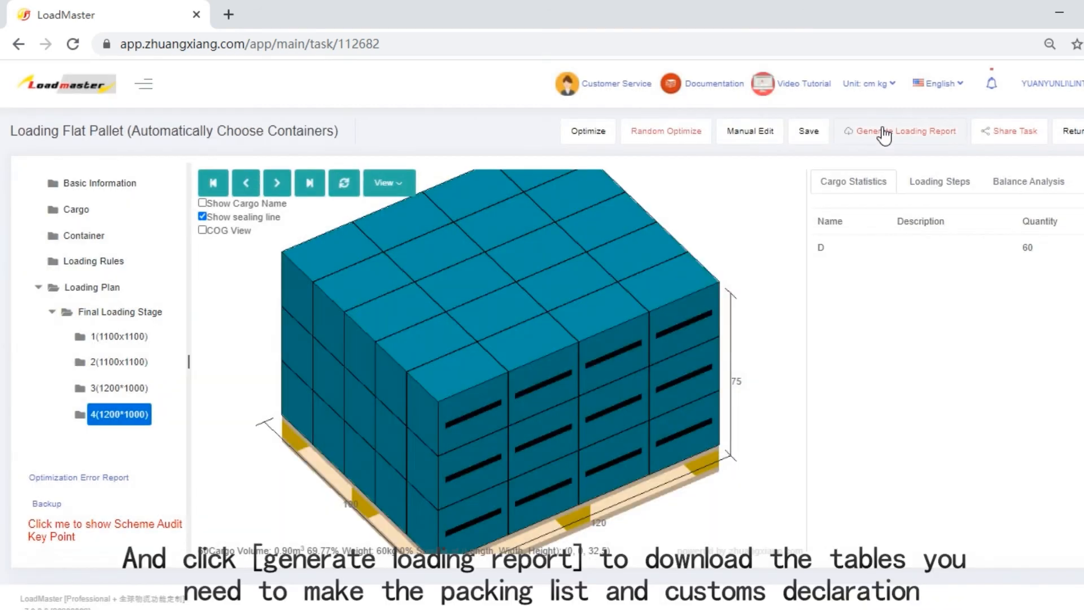
left_click(884, 136)
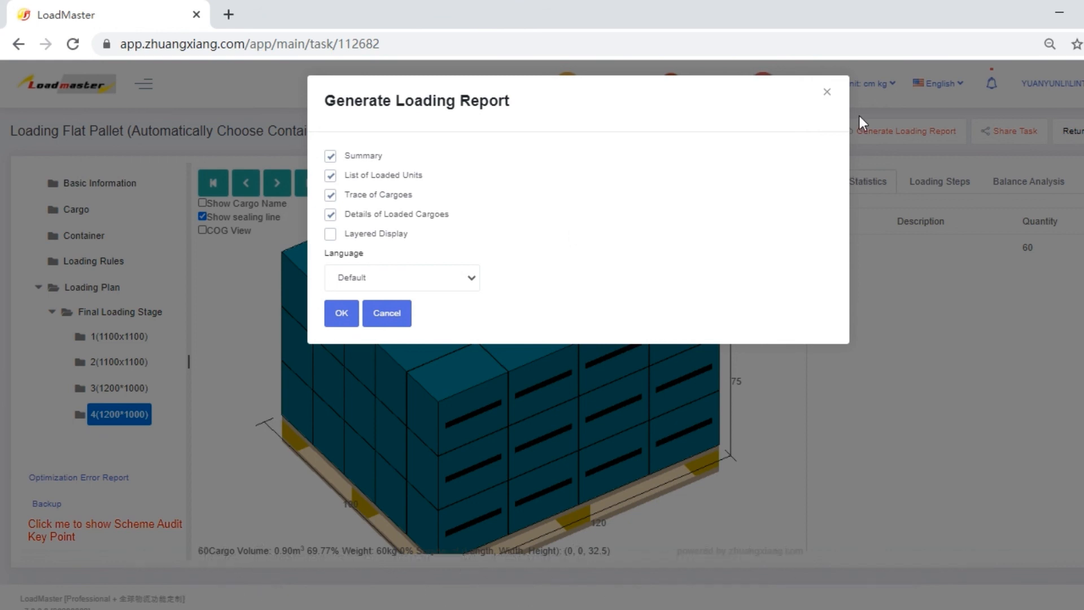
left_click(828, 92)
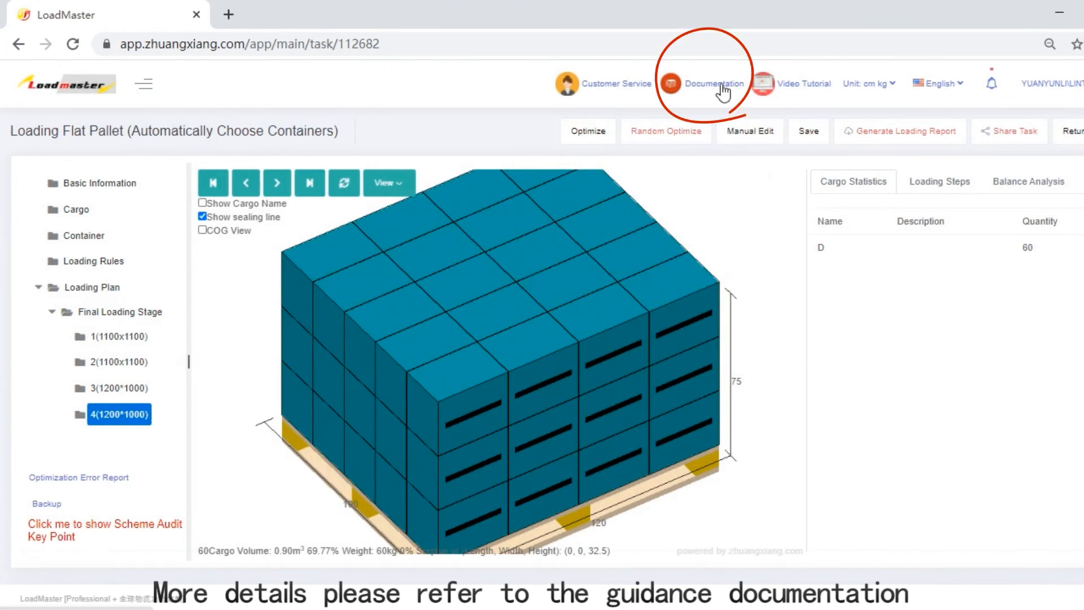